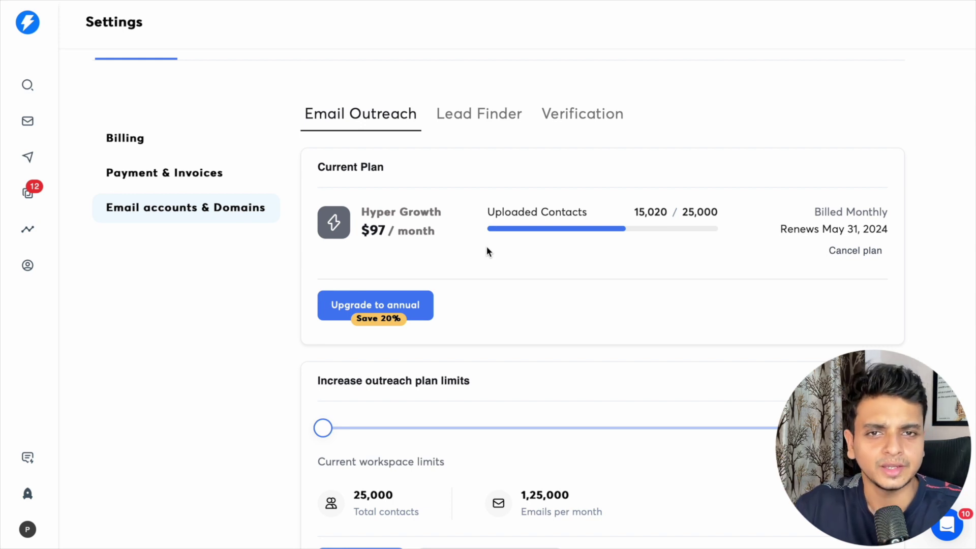
Review the Email Outreach billing plan, its workspace limits and the plan update options in the settings
scroll(487, 246, down, 3)
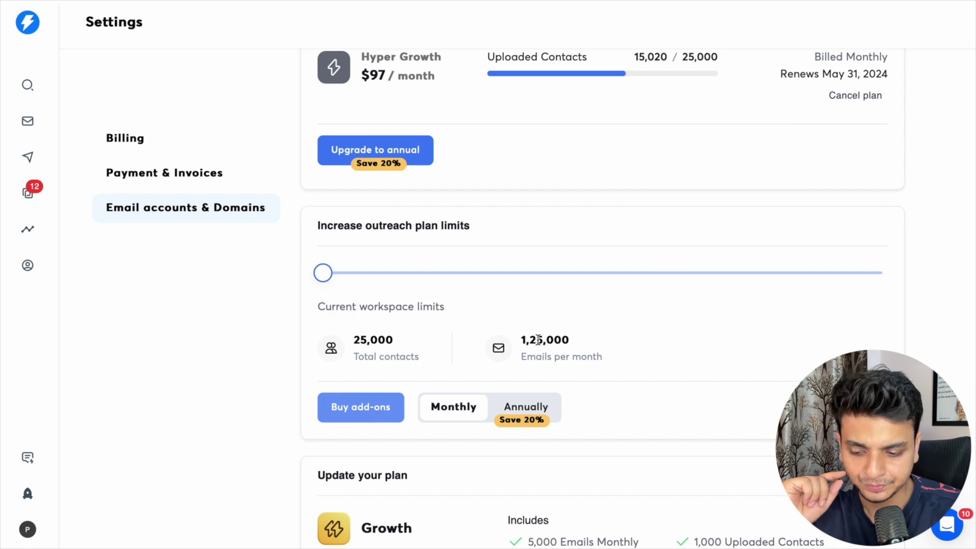
scroll(538, 340, down, 4)
scroll(537, 340, up, 2)
scroll(537, 343, down, 4)
scroll(538, 344, up, 10)
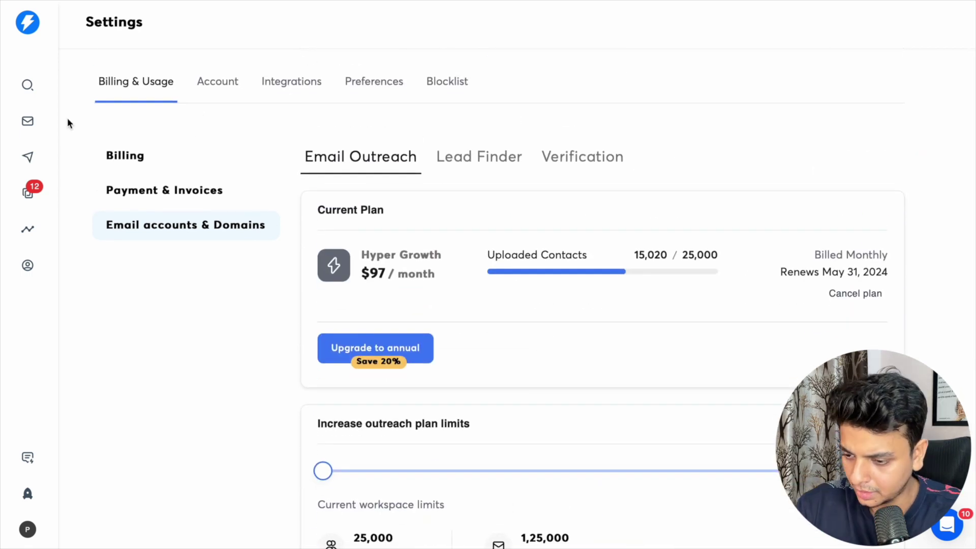
Open the email accounts list and review each account's emails sent, warmup emails and health score
click(31, 124)
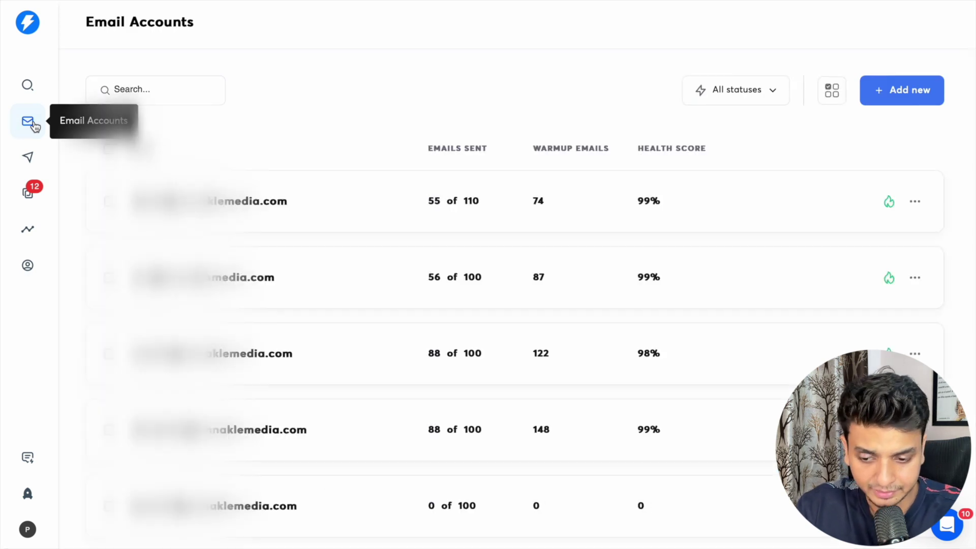
scroll(251, 304, down, 4)
scroll(250, 304, up, 4)
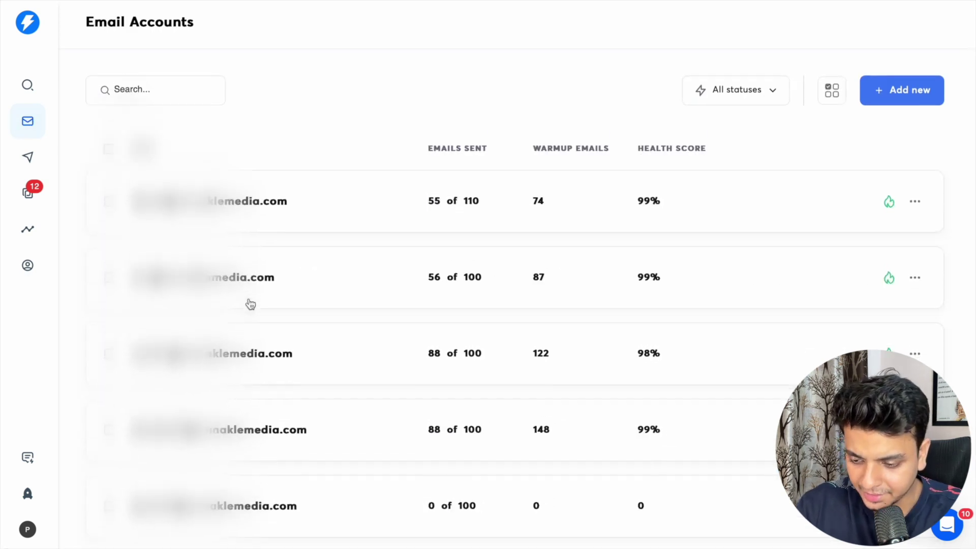
scroll(250, 304, down, 5)
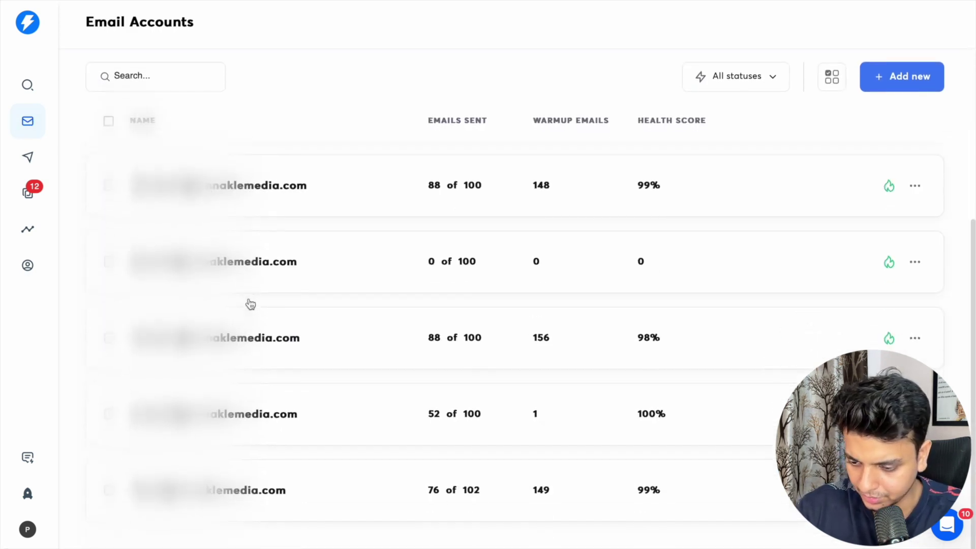
Open an email account's settings, examine its daily campaign limit and minimum wait time, and close the account details without saving
click(157, 226)
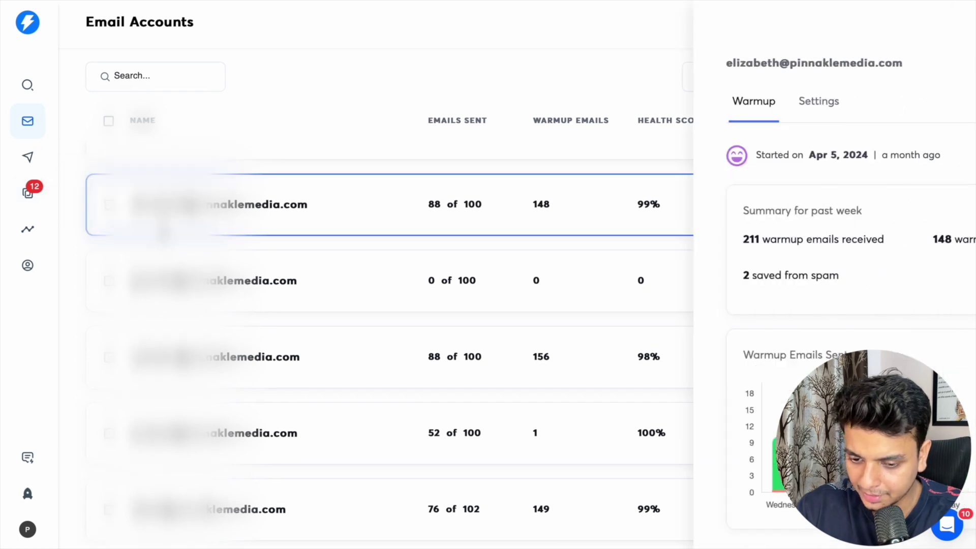
click(613, 102)
scroll(624, 204, down, 4)
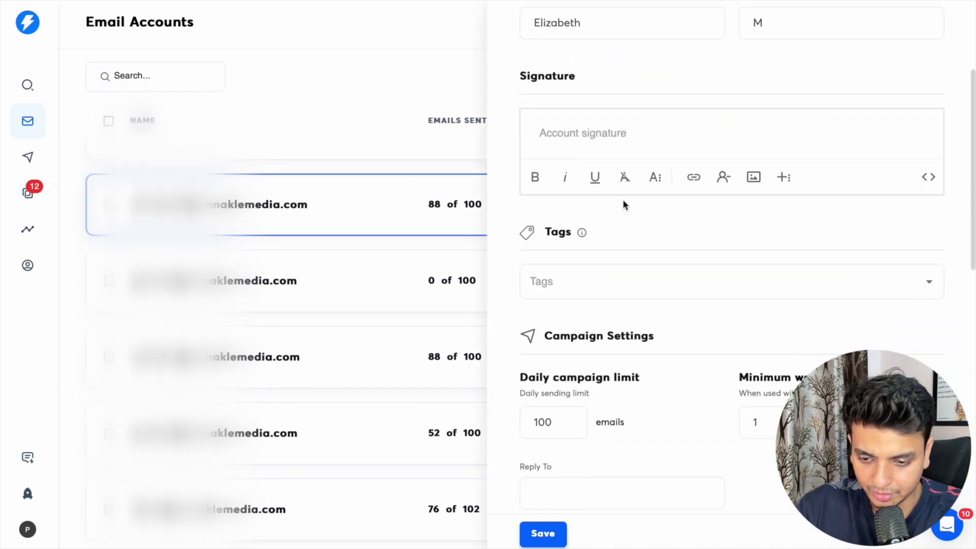
scroll(624, 204, down, 4)
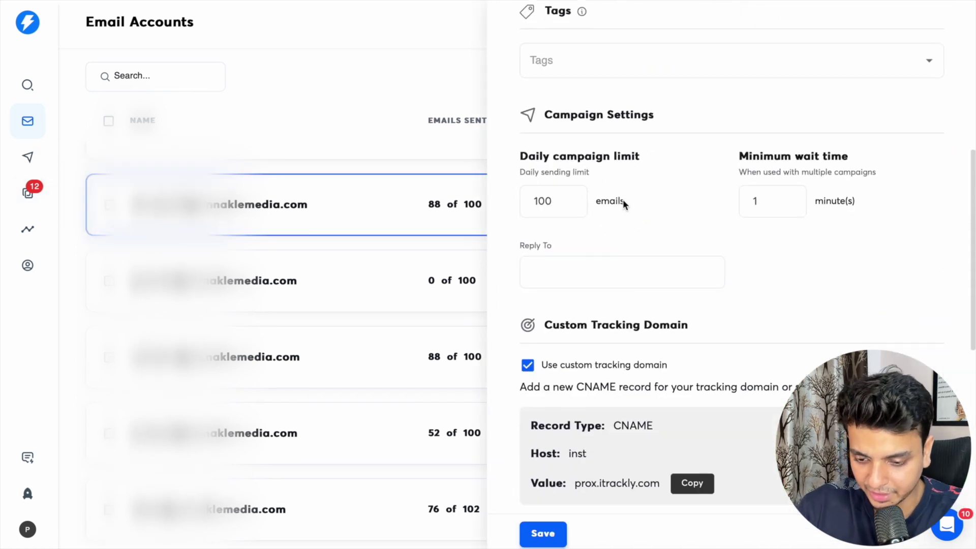
double_click(557, 201)
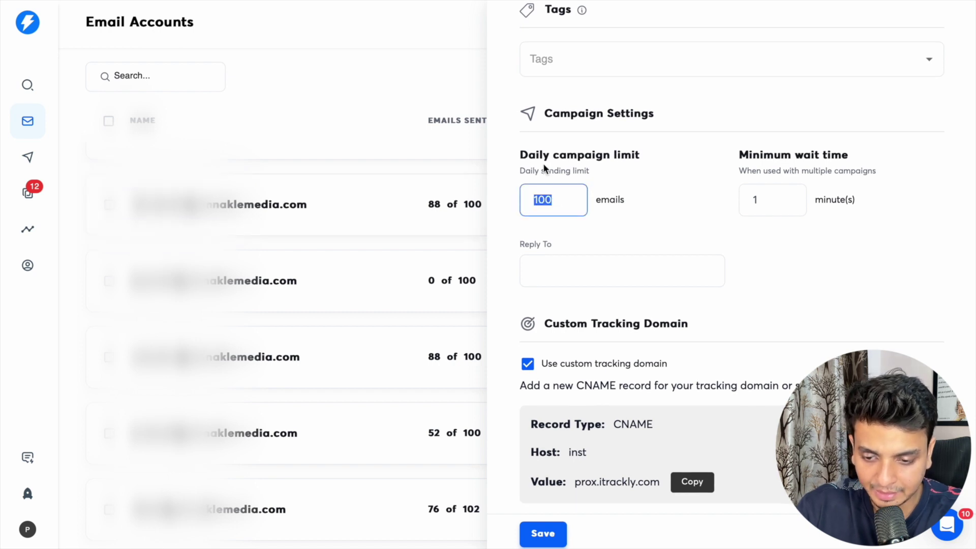
triple_click(555, 155)
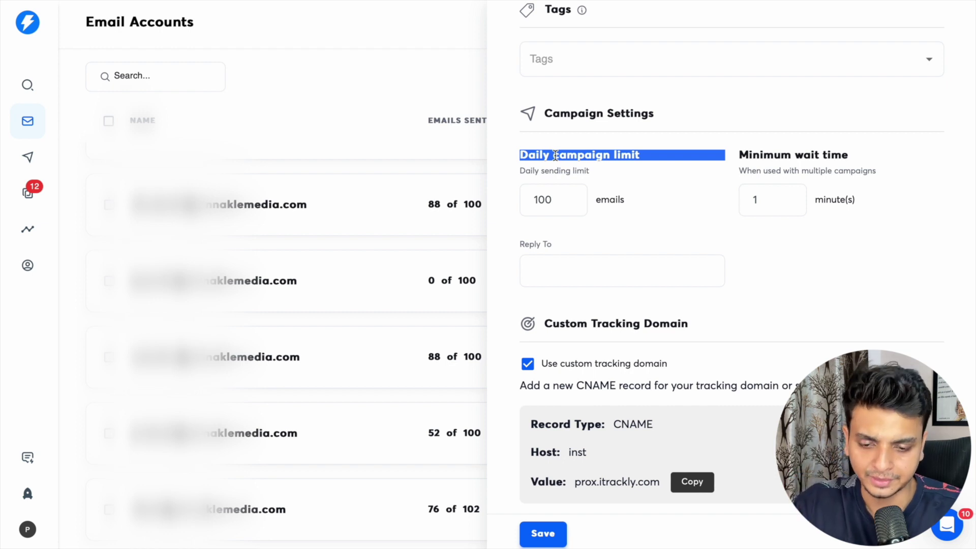
click(778, 200)
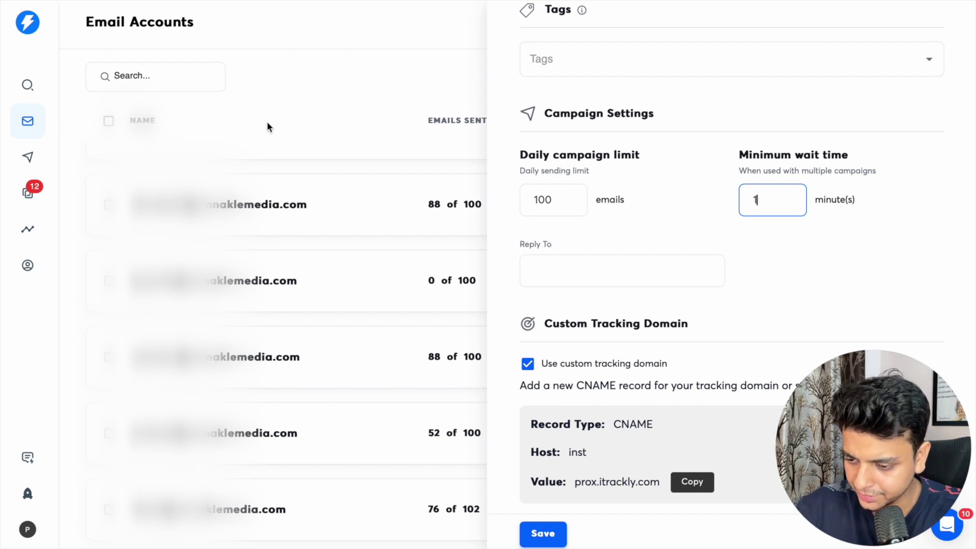
click(237, 274)
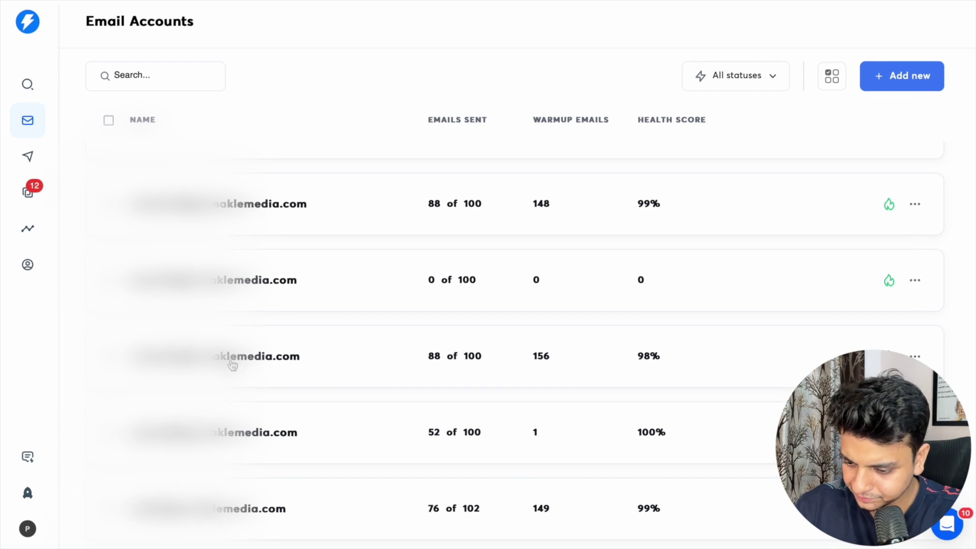
Open the Sending Sample campaign and look through its leads with their statuses, contacts and sample links
click(29, 160)
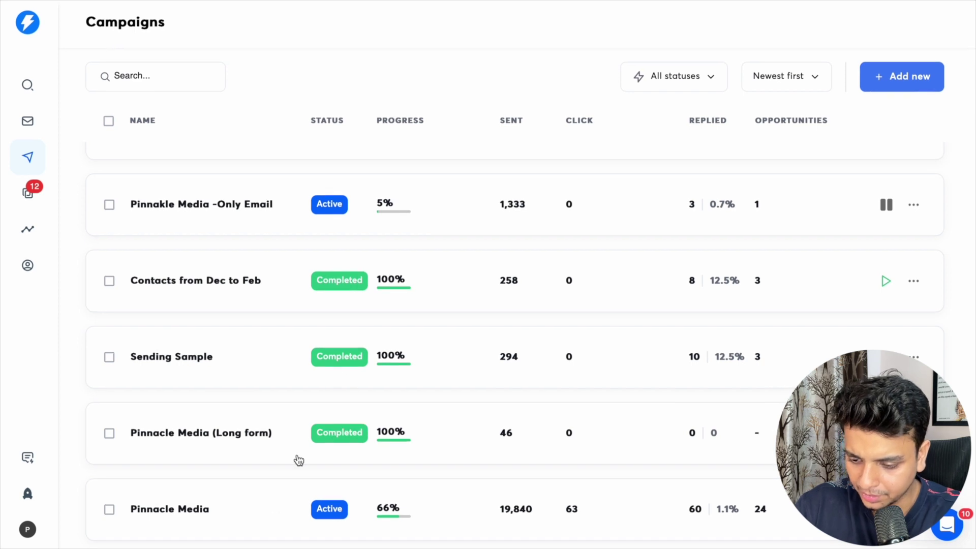
click(198, 347)
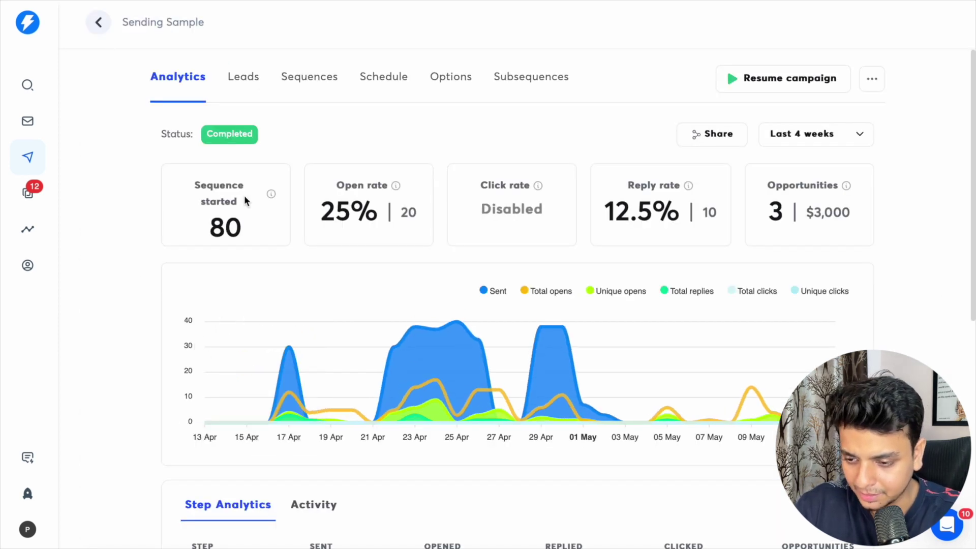
click(233, 78)
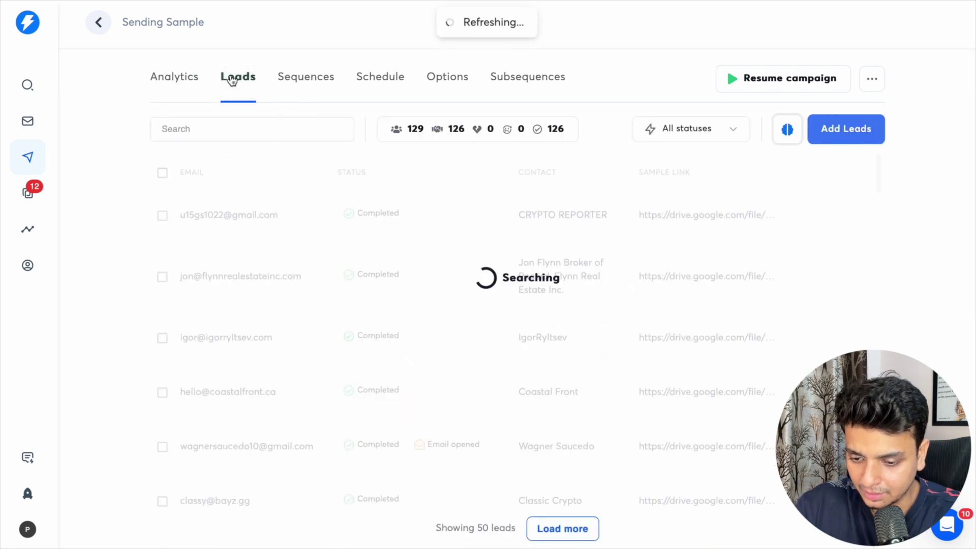
scroll(246, 273, down, 20)
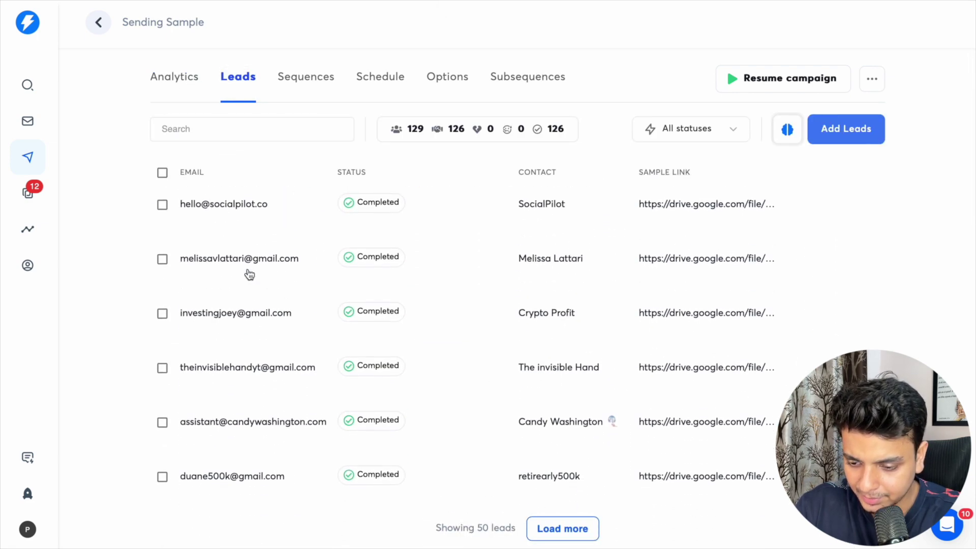
scroll(249, 275, up, 20)
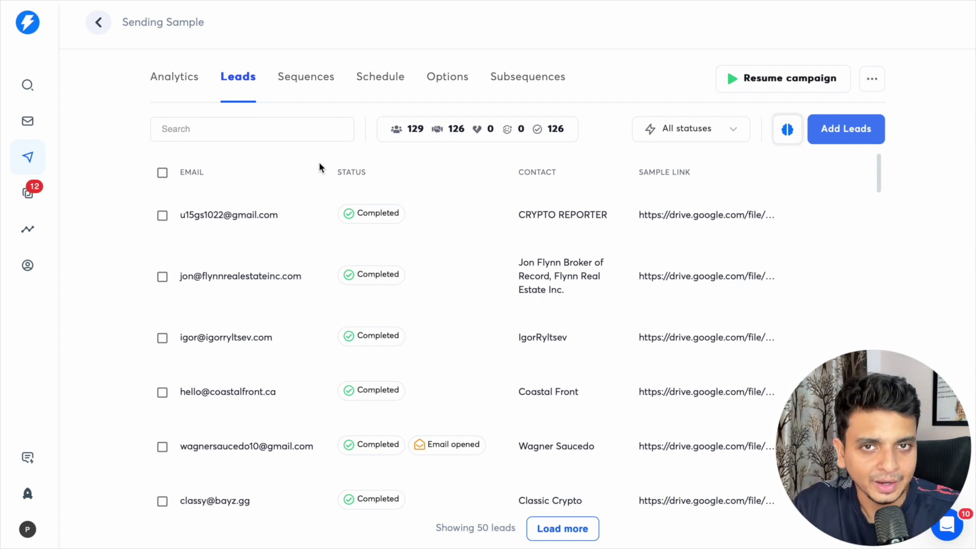
scroll(294, 251, down, 5)
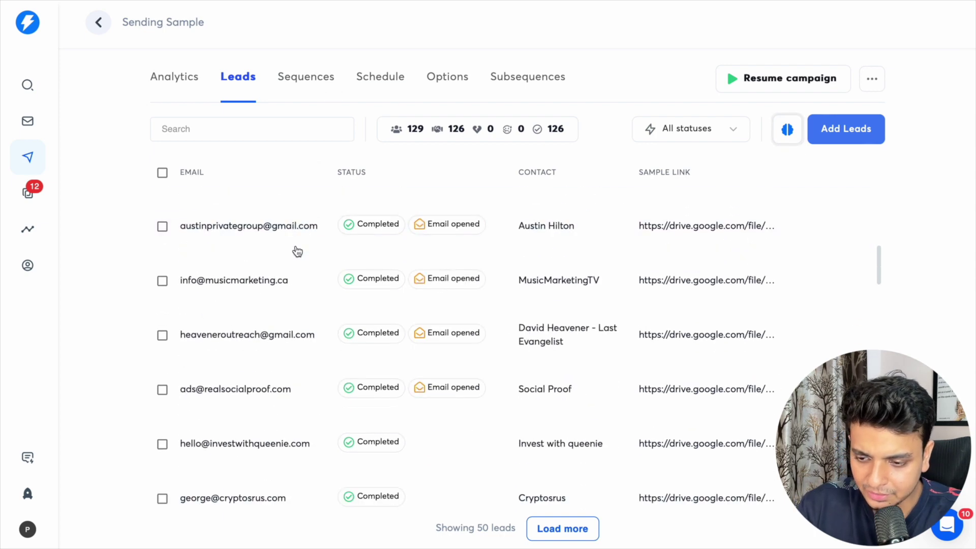
Open the Sending Sample campaign's sequences, look over all the steps and examine the first-name variable in the Step 1 greeting
click(305, 92)
scroll(298, 325, down, 10)
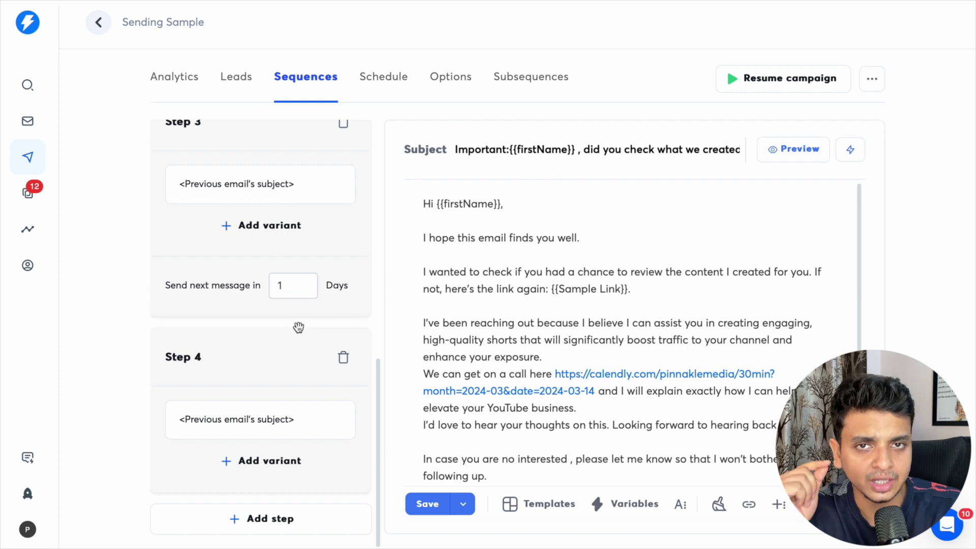
scroll(299, 327, up, 10)
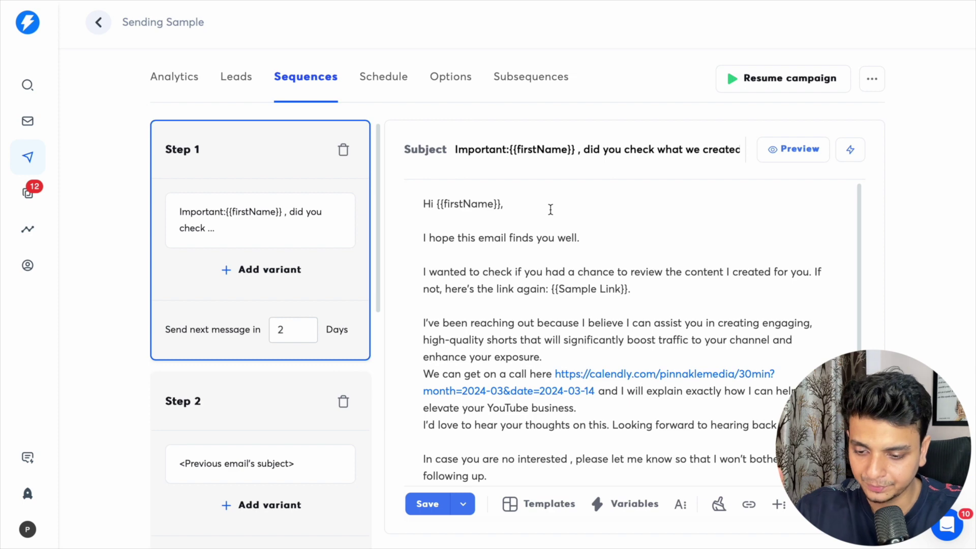
drag(504, 204, 438, 203)
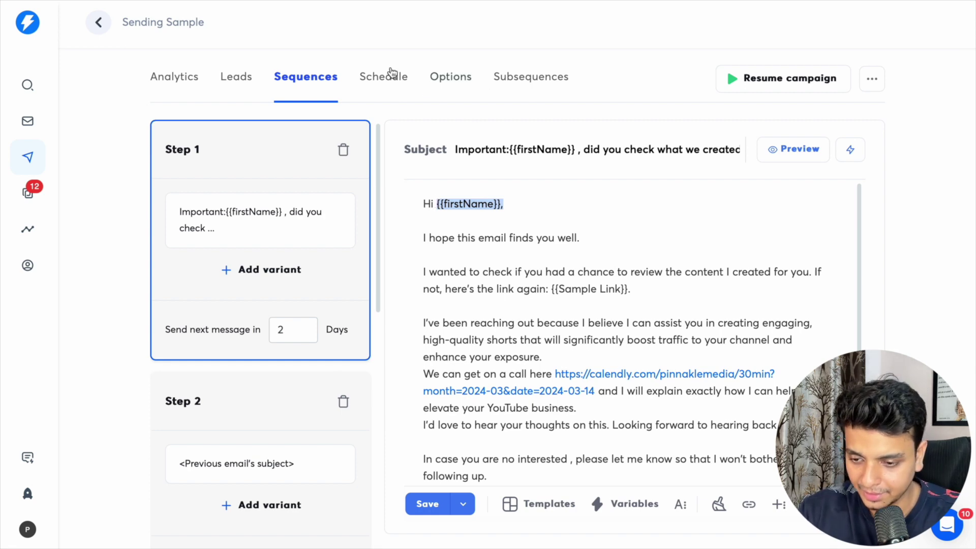
click(229, 60)
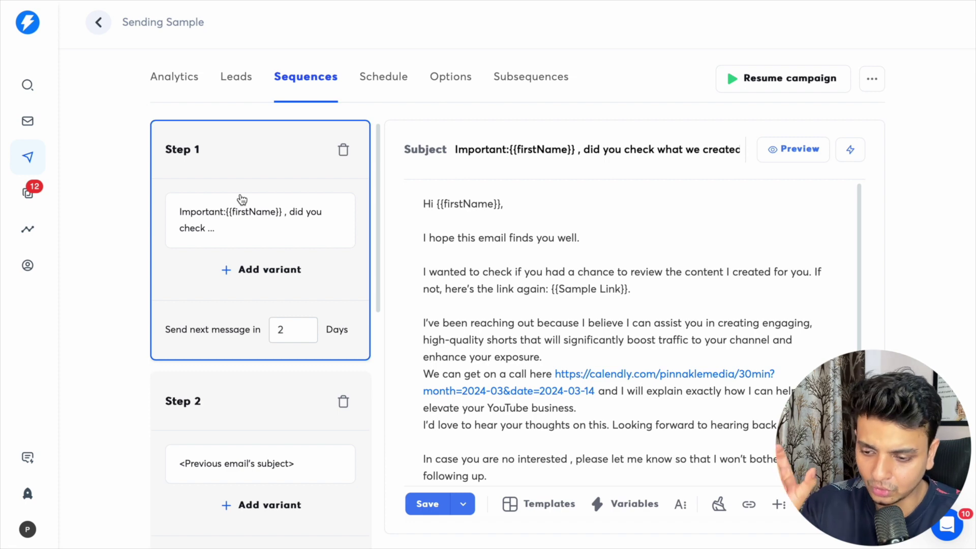
Read the Step 1 email body, examining its firstName and Sample Link variables and the Calendly booking link
double_click(466, 205)
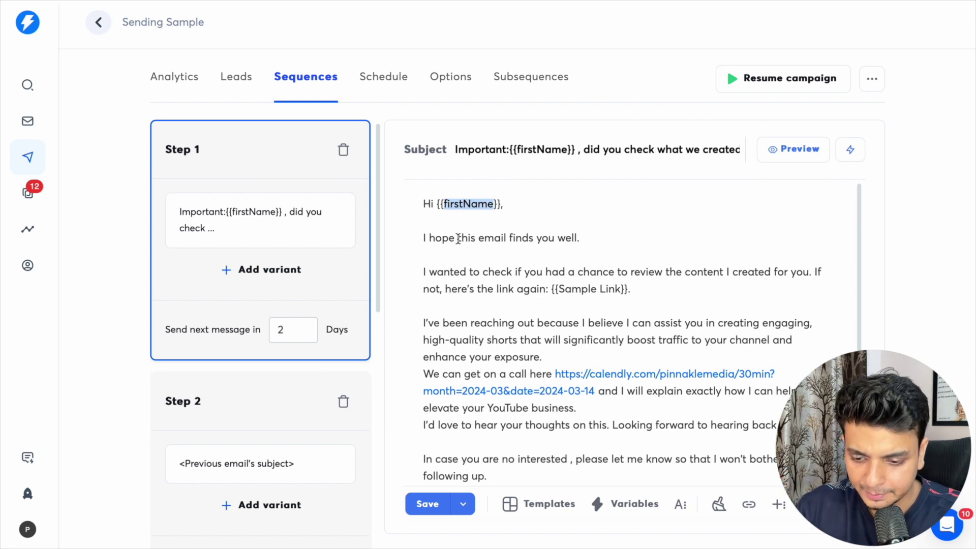
scroll(458, 238, down, 1)
drag(438, 239, 467, 251)
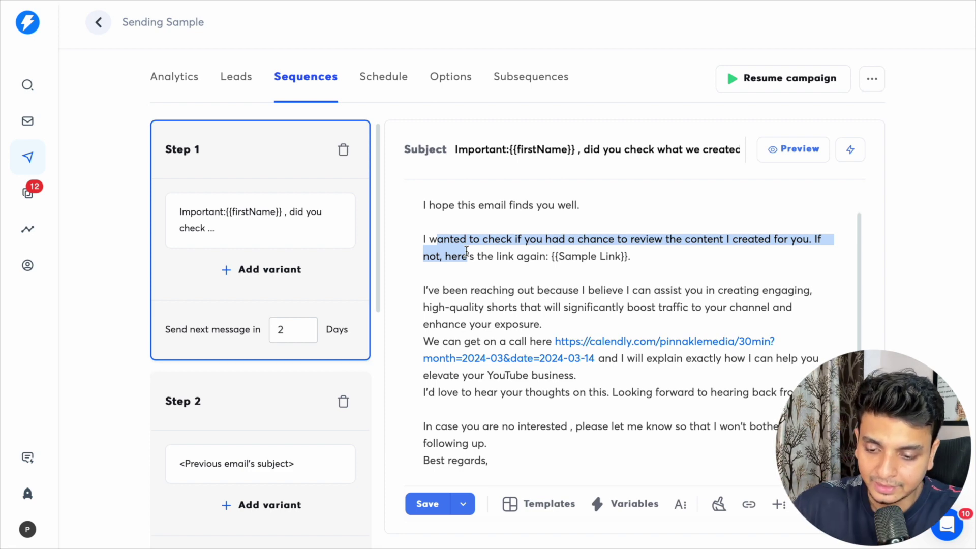
triple_click(574, 257)
click(574, 257)
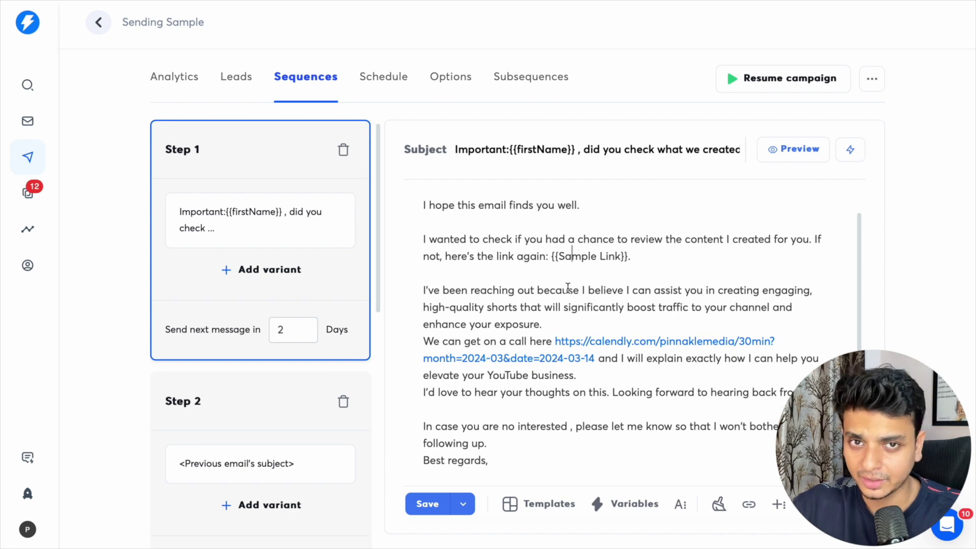
drag(554, 341, 593, 357)
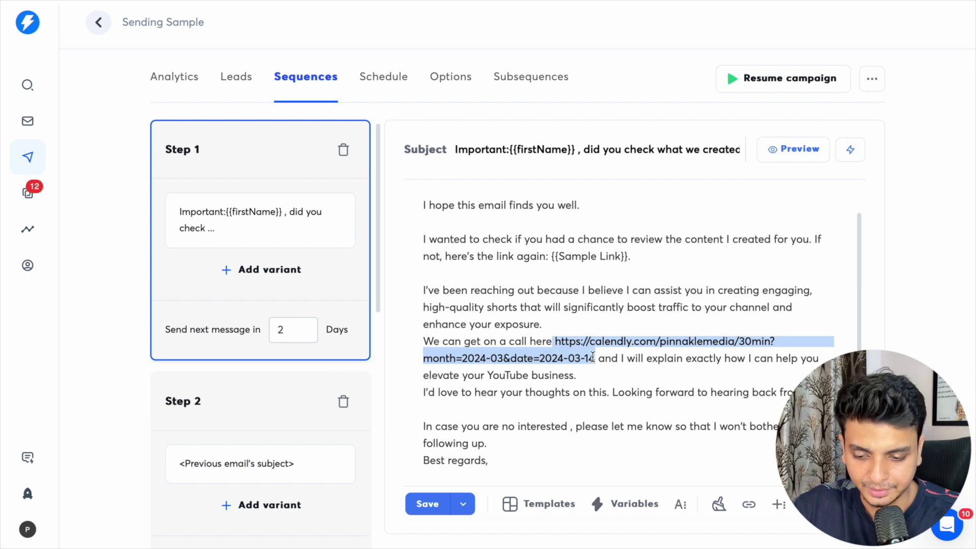
scroll(288, 382, down, 3)
Open the Step 2 follow-up email and examine its delay before the next message and its Sample Link variable
scroll(287, 382, down, 2)
click(175, 281)
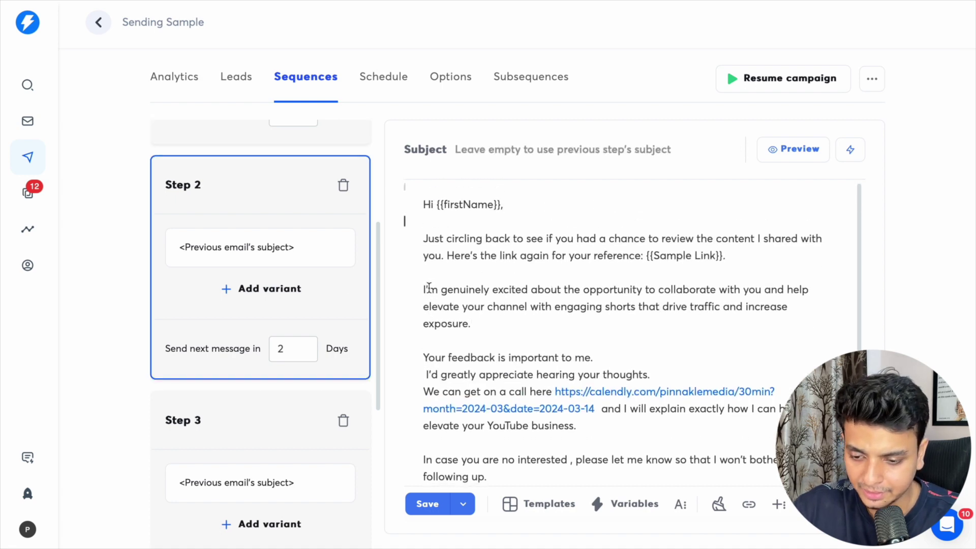
double_click(288, 347)
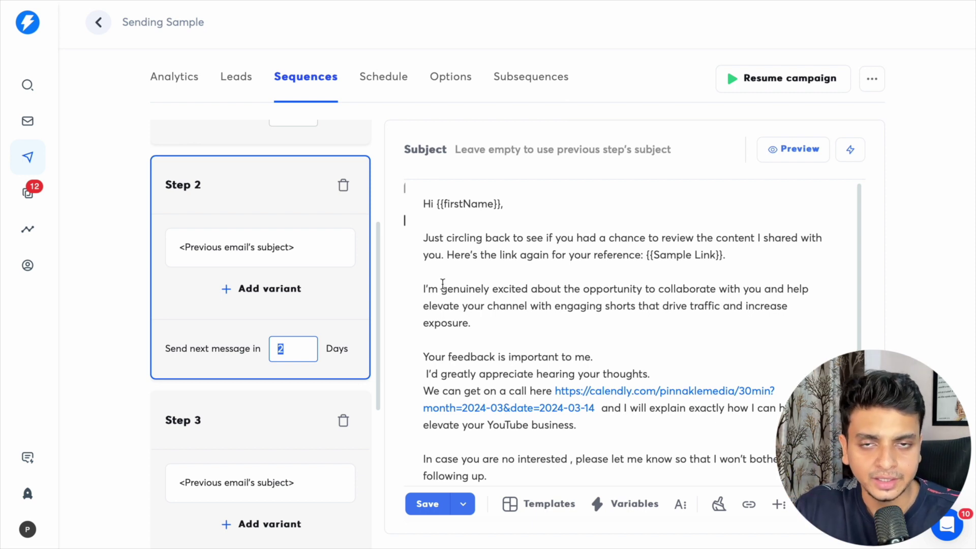
double_click(696, 254)
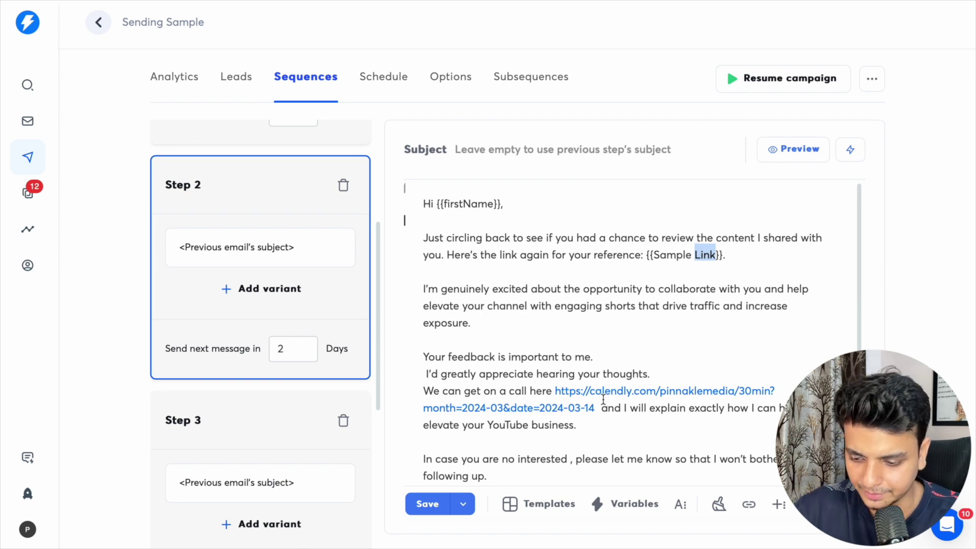
scroll(603, 401, down, 1)
Read the Step 3 and Step 4 follow-up emails, including the closing line for uninterested recipients in Step 4
scroll(308, 396, down, 4)
click(281, 255)
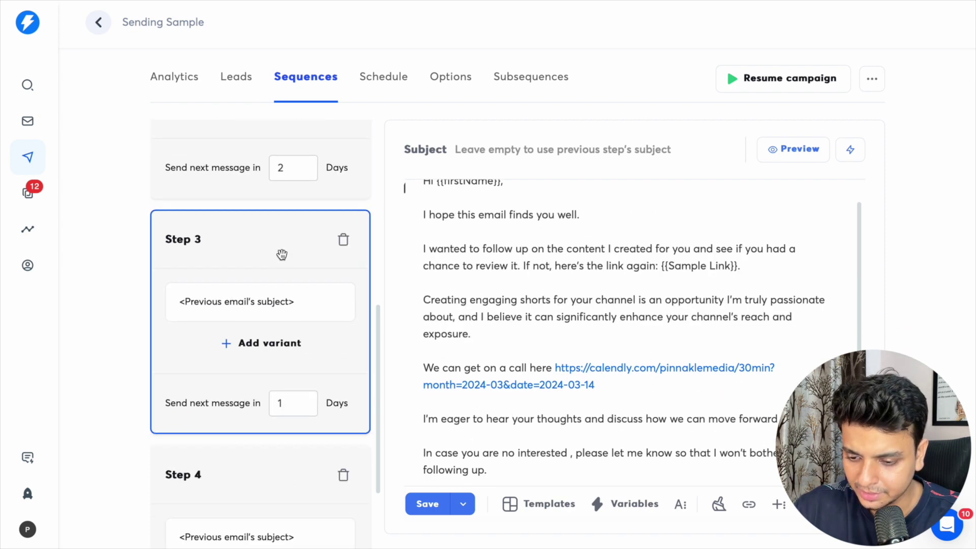
scroll(549, 331, down, 2)
scroll(251, 403, down, 3)
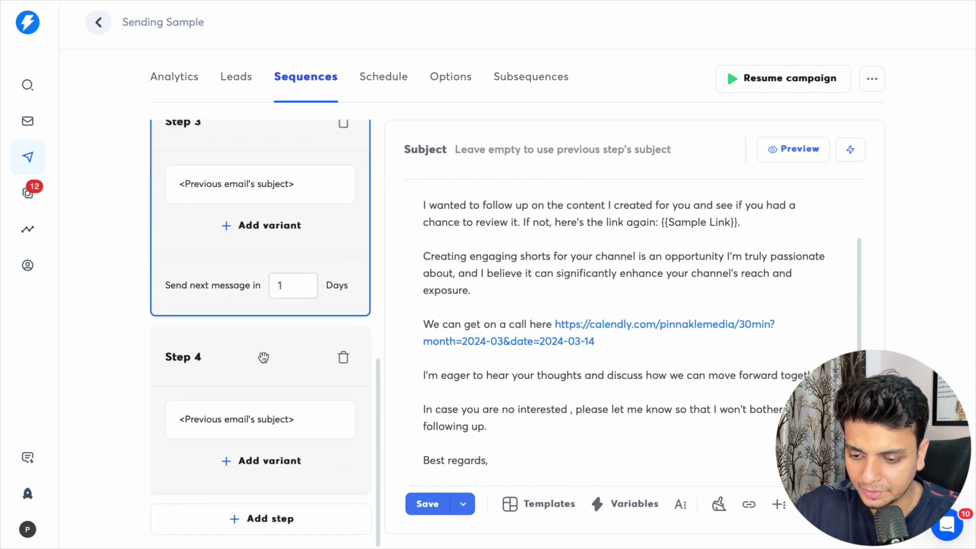
click(273, 378)
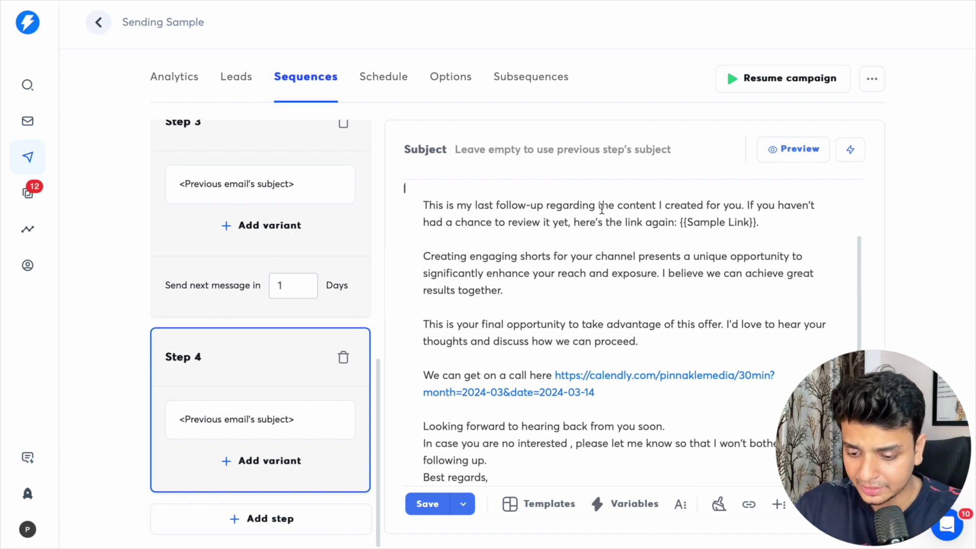
scroll(581, 401, down, 1)
drag(499, 427, 724, 425)
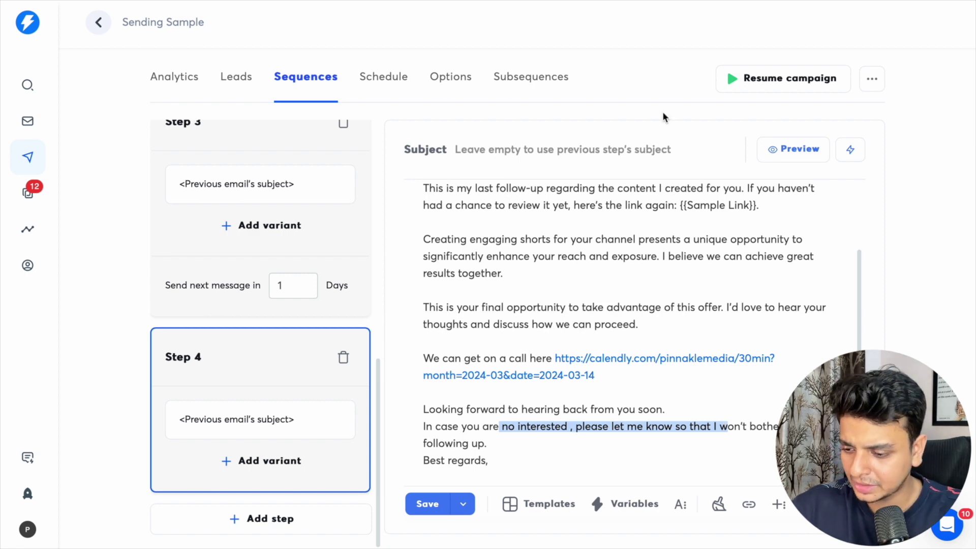
Leave the Sending Sample campaign, open the email accounts list and return to the campaigns list
click(28, 122)
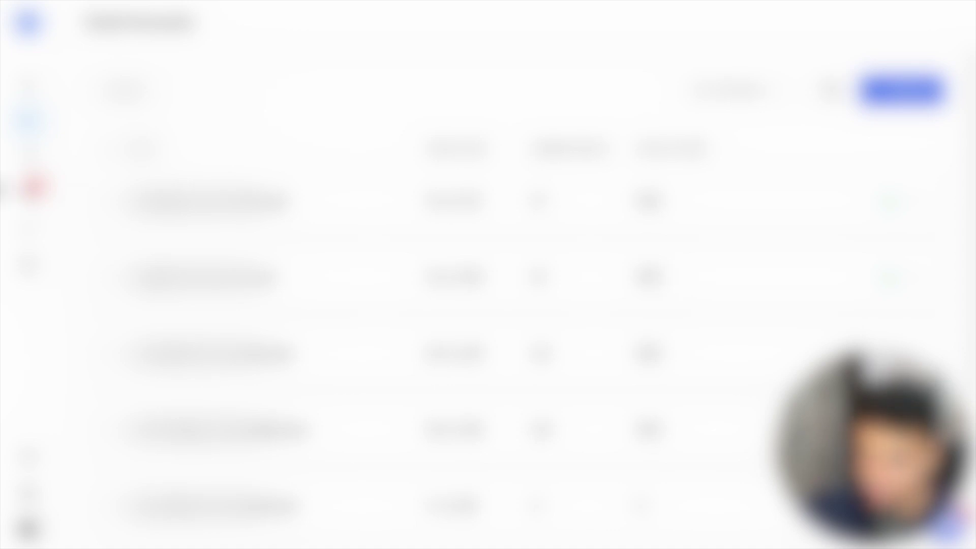
click(29, 157)
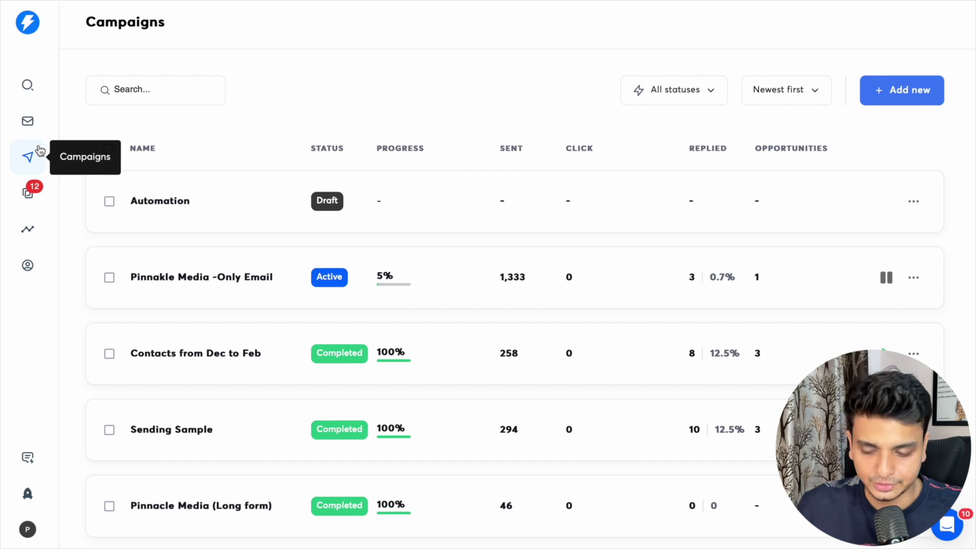
View the Unibox inbox and examine the Analytics figures for total sent, open rate, click rate, reply rate and opportunities
click(33, 207)
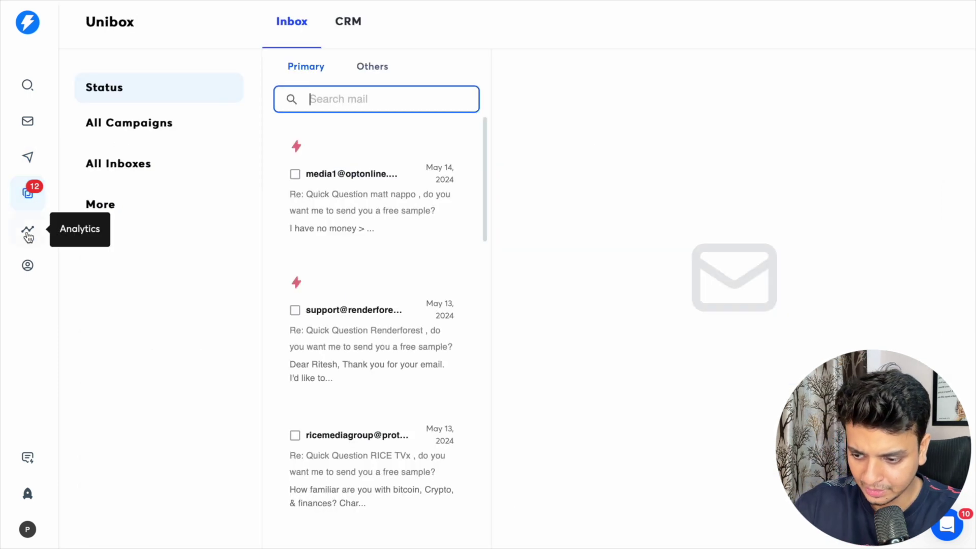
click(28, 235)
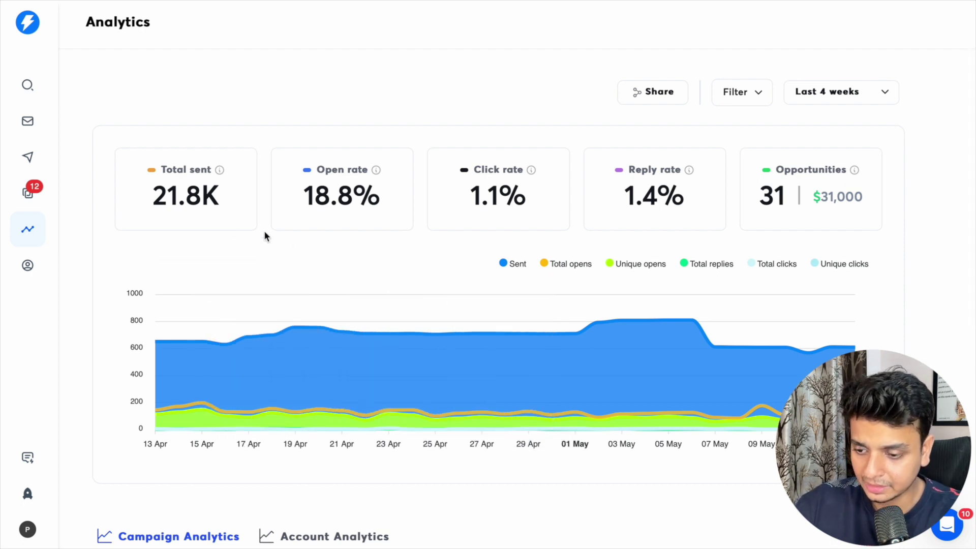
drag(153, 200, 214, 203)
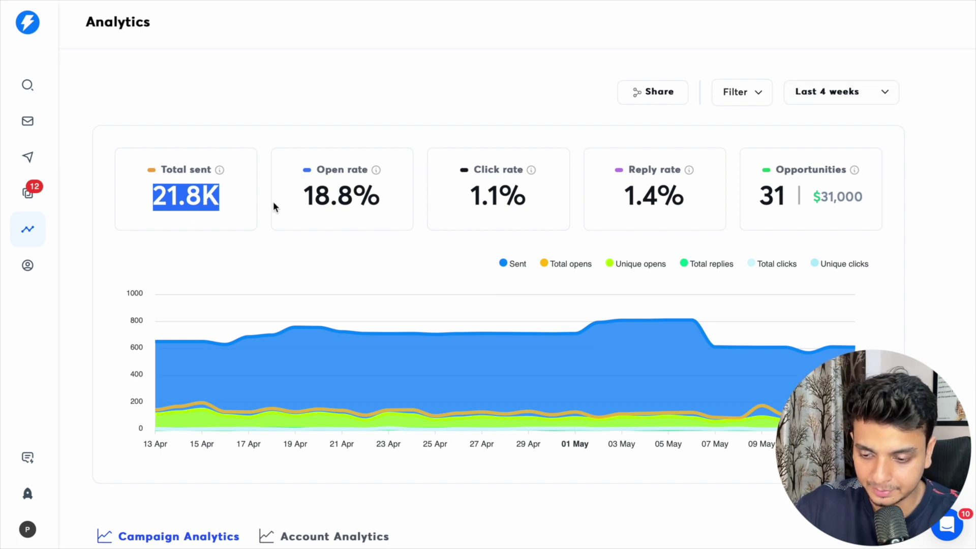
drag(380, 200, 317, 194)
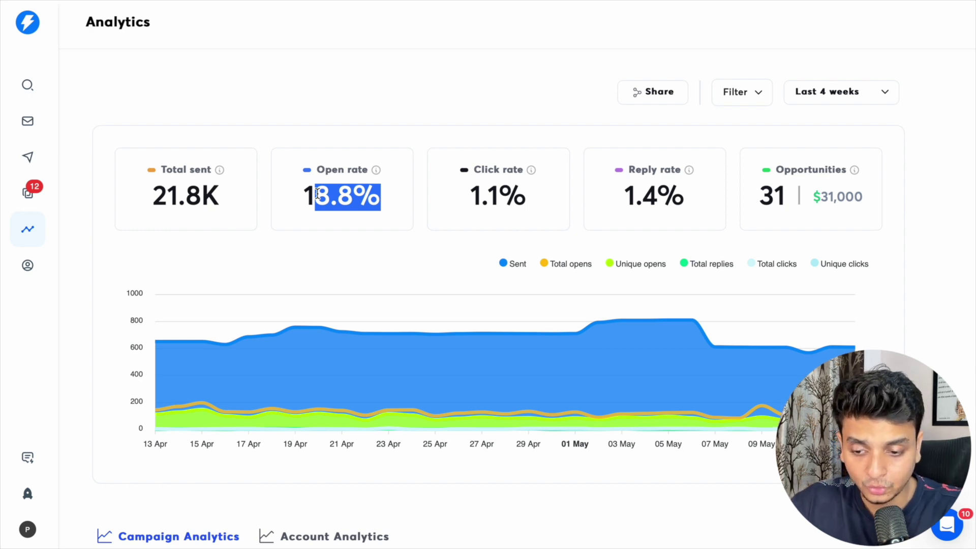
drag(500, 189, 472, 187)
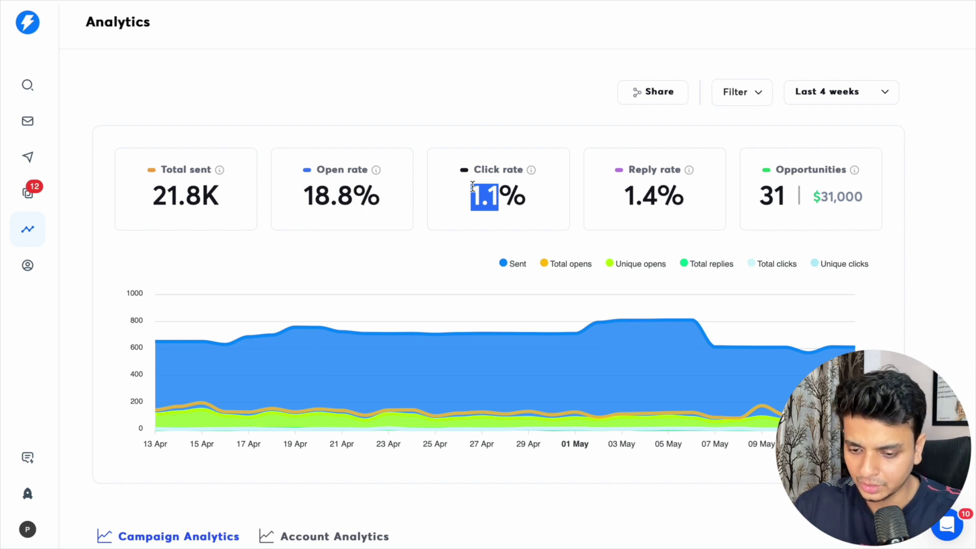
drag(685, 197, 604, 196)
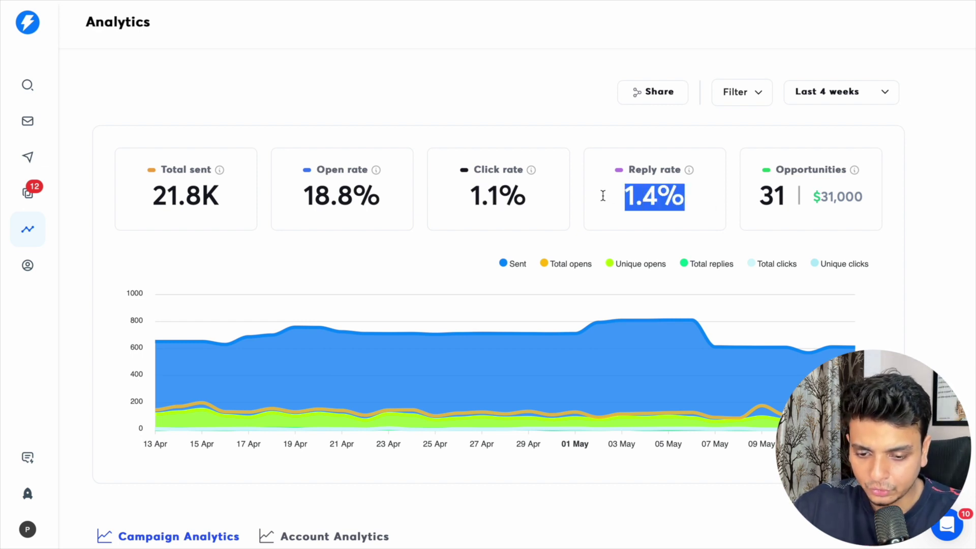
drag(790, 196, 762, 195)
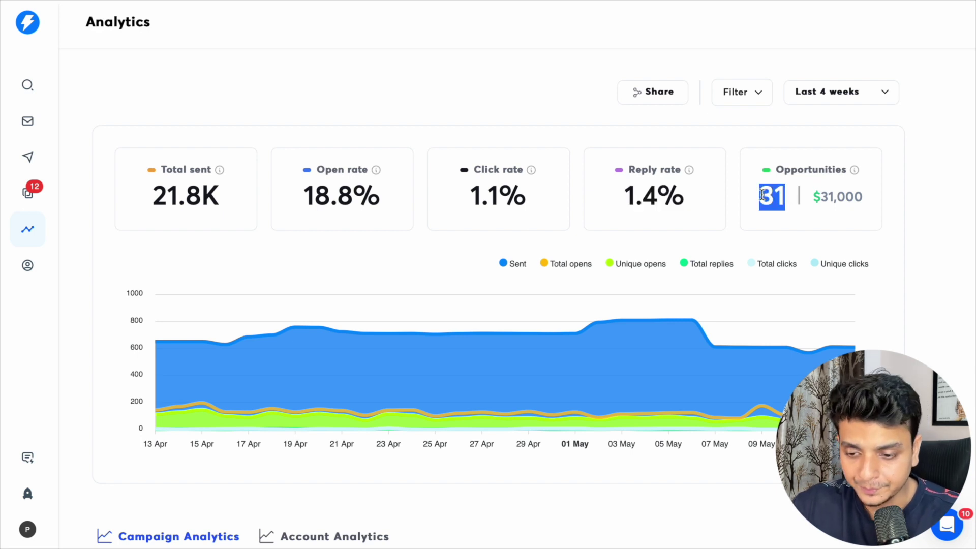
Look over the analytics chart of daily sending activity and return to the email accounts list
scroll(761, 195, down, 1)
mouse_move(542, 247)
scroll(544, 248, up, 1)
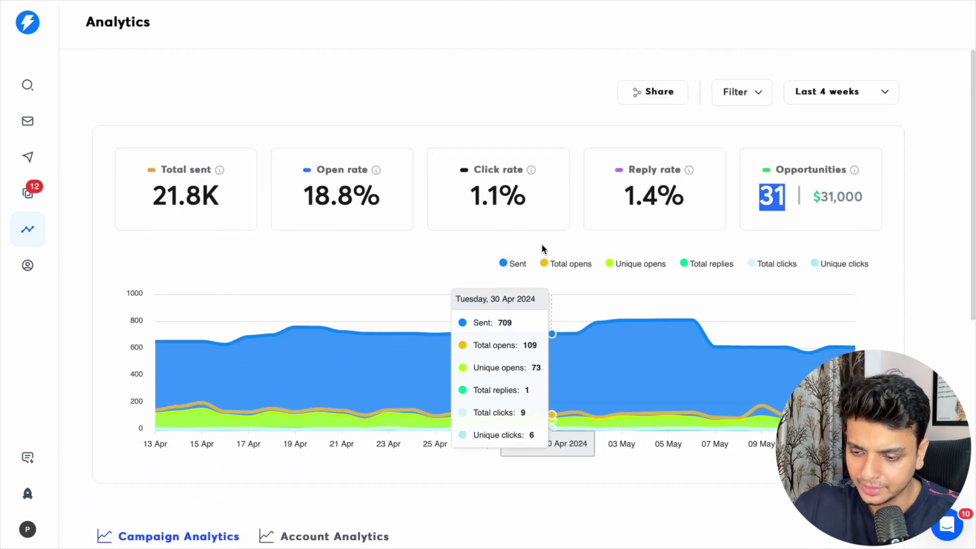
click(28, 120)
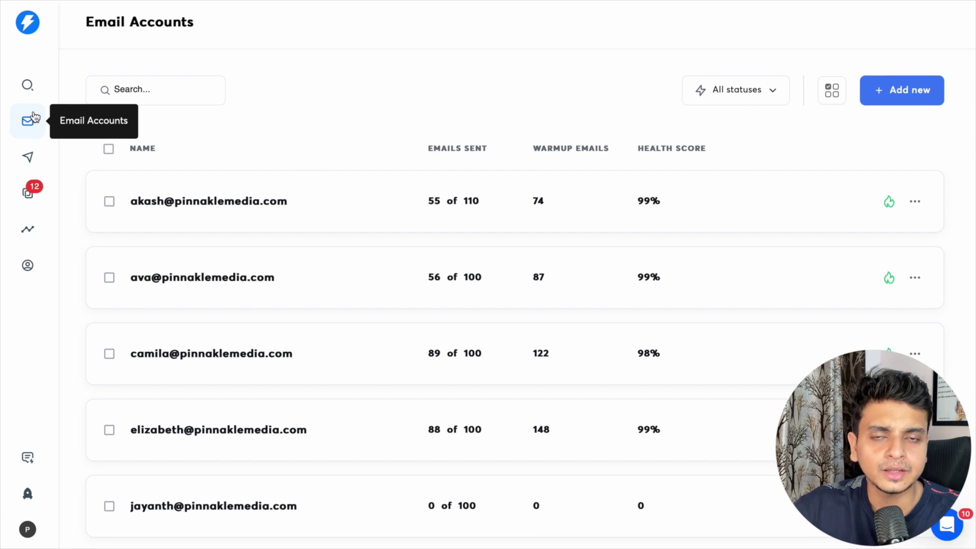